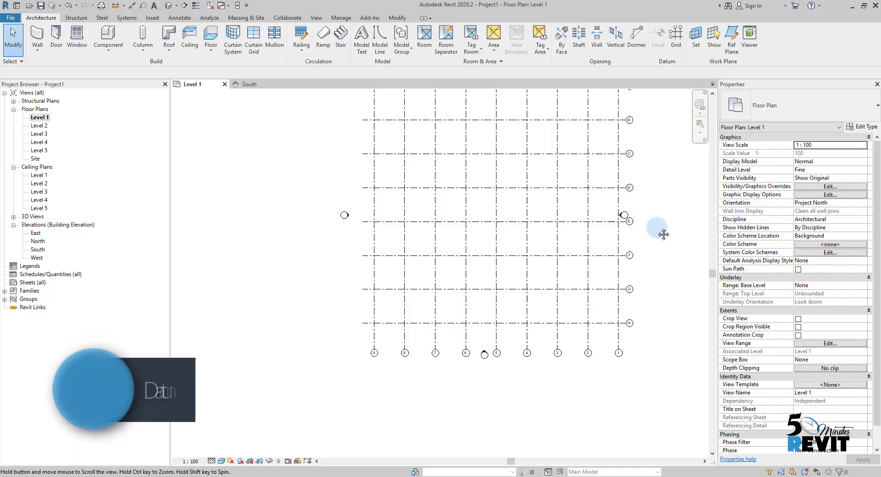
Step: Open the South elevation view from its marker on the plan
middle_drag(659, 236, 607, 277)
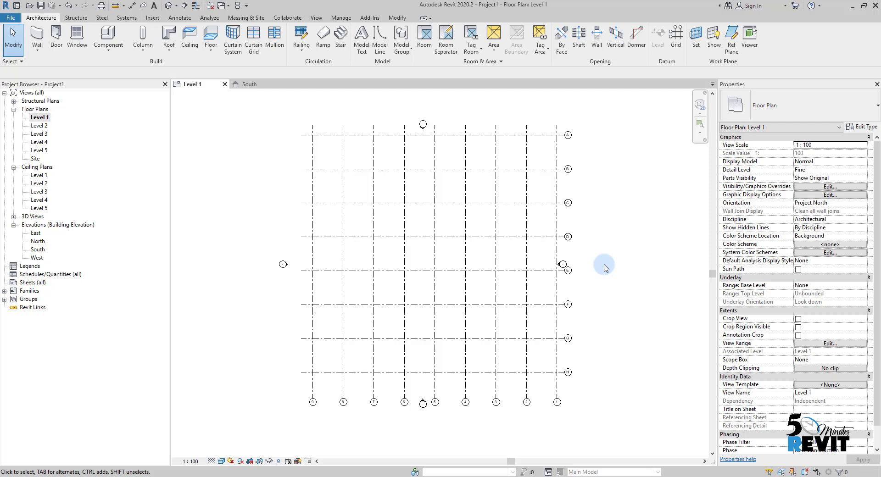
scroll(531, 362, up, 4)
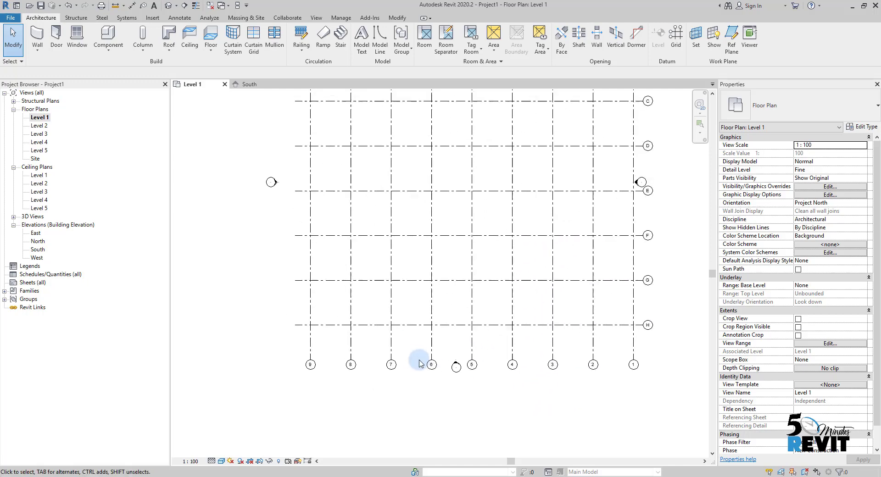
middle_drag(419, 363, 376, 409)
double_click(407, 400)
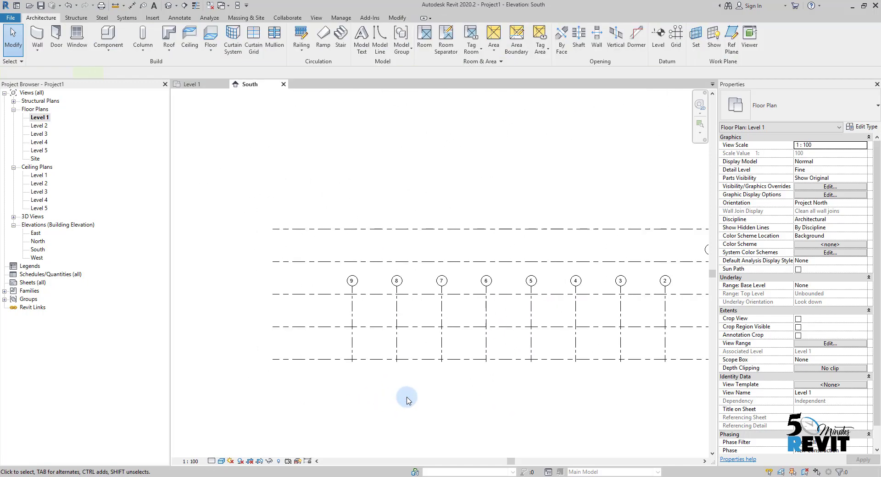
mouse_move(468, 389)
middle_down()
mouse_move(482, 391)
mouse_move(374, 364)
middle_up()
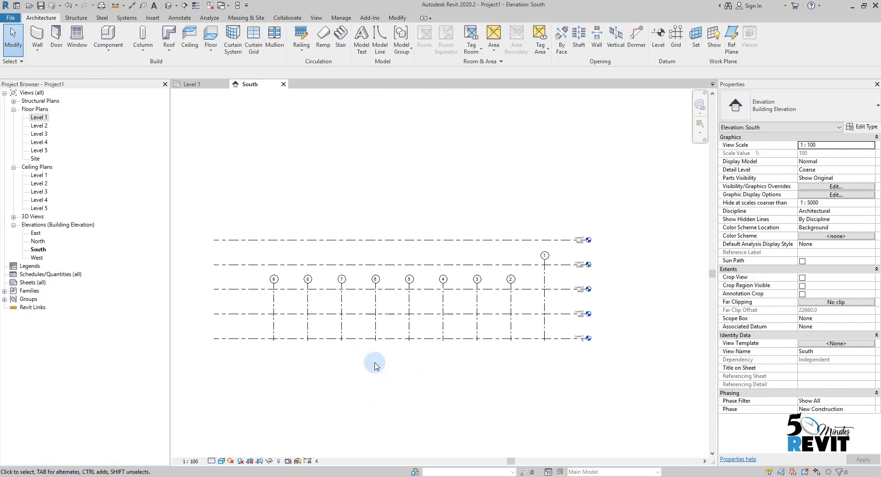
Step: Draw a reference plane sloping upward from near grid 9 across the upper levels
click(730, 48)
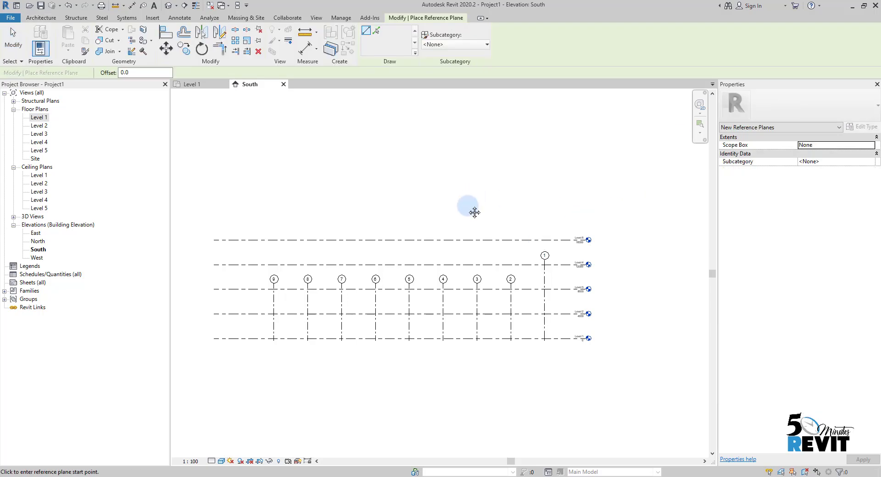
middle_drag(474, 212, 490, 183)
click(256, 275)
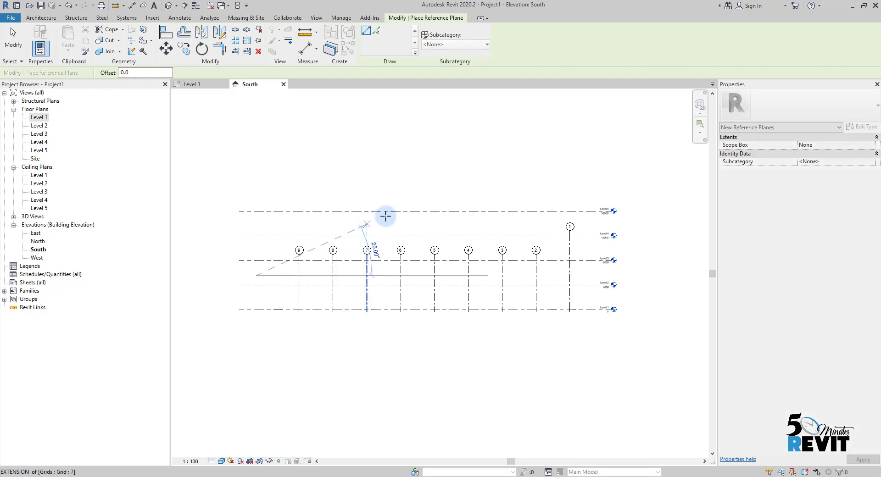
click(548, 176)
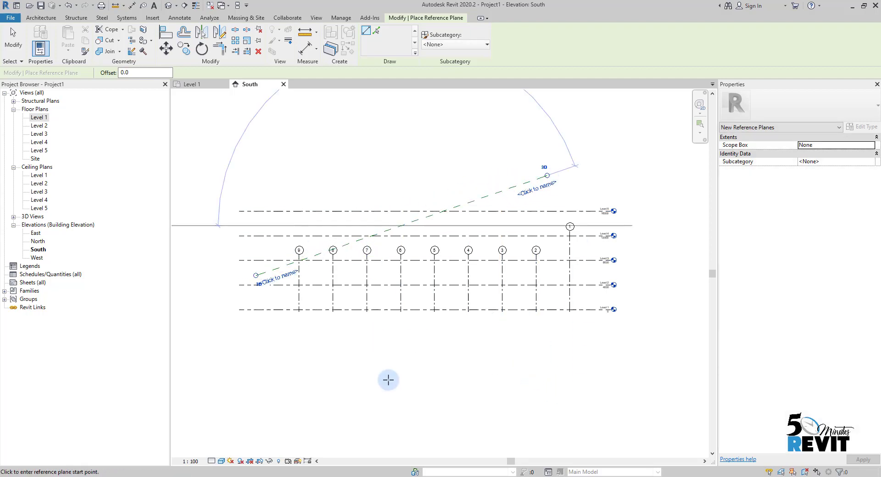
key(Escape)
key(Escape)
middle_drag(429, 370, 424, 380)
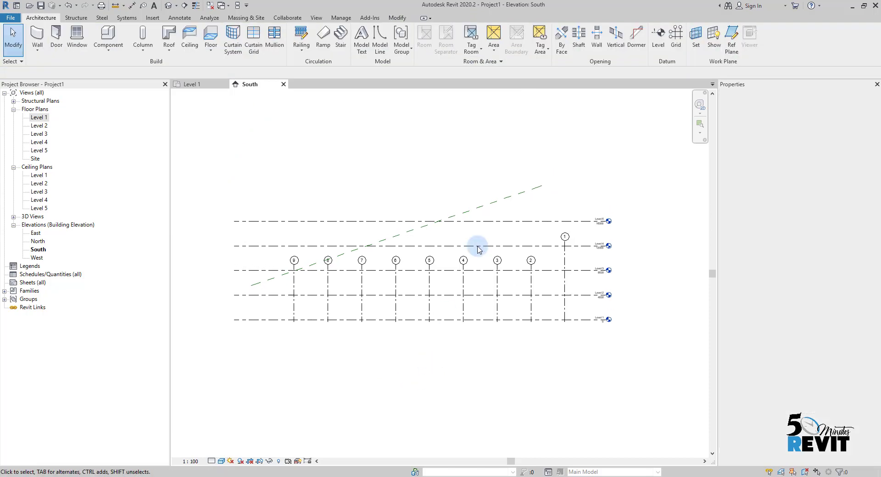
scroll(497, 196, up, 2)
Step: Name the sloped reference plane 'Ref'
click(499, 199)
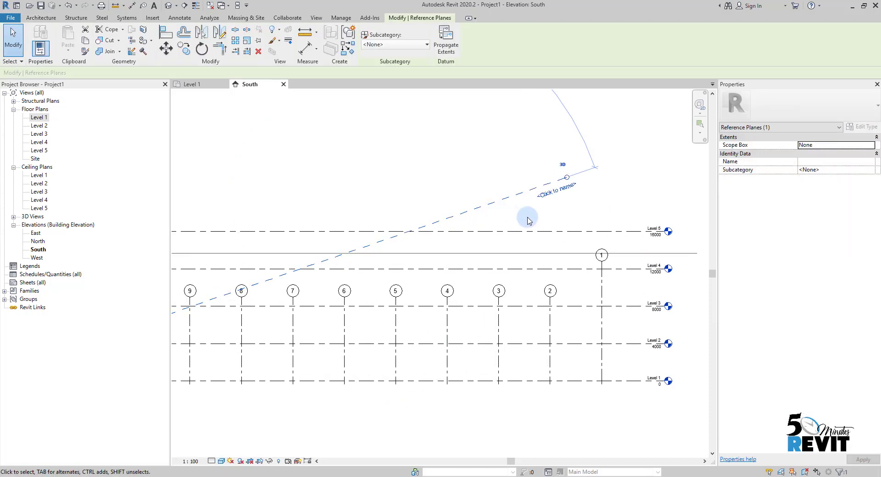
scroll(528, 220, down, 3)
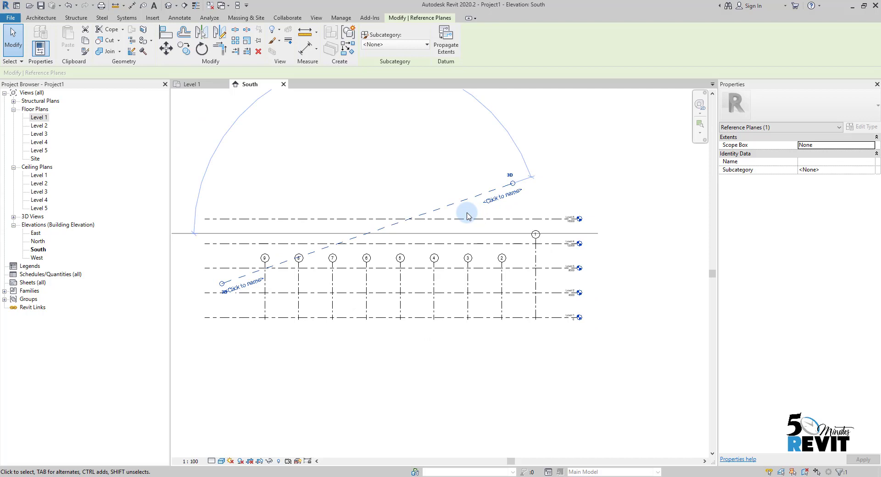
scroll(467, 217, up, 1)
middle_drag(474, 223, 481, 236)
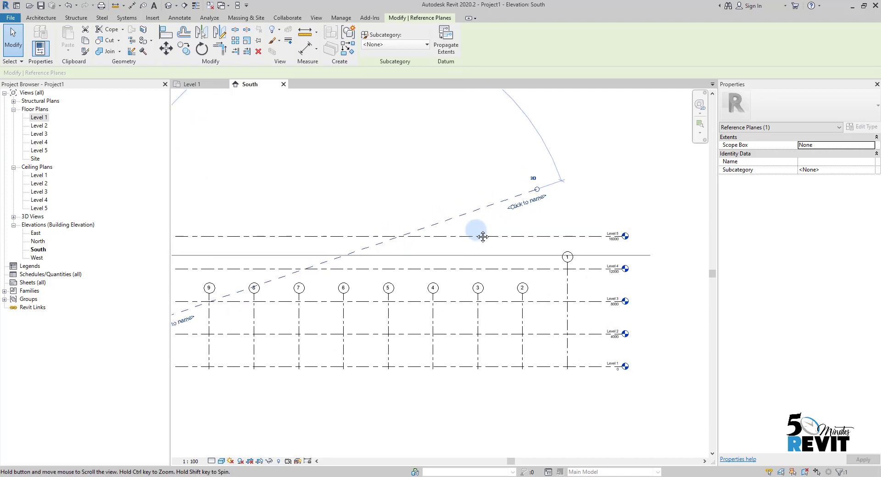
click(518, 209)
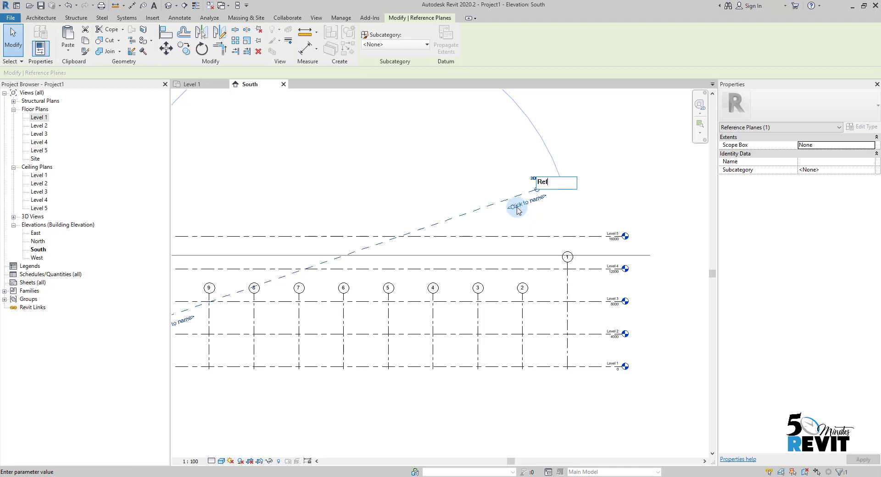
text(Ref)
key(Return)
click(438, 398)
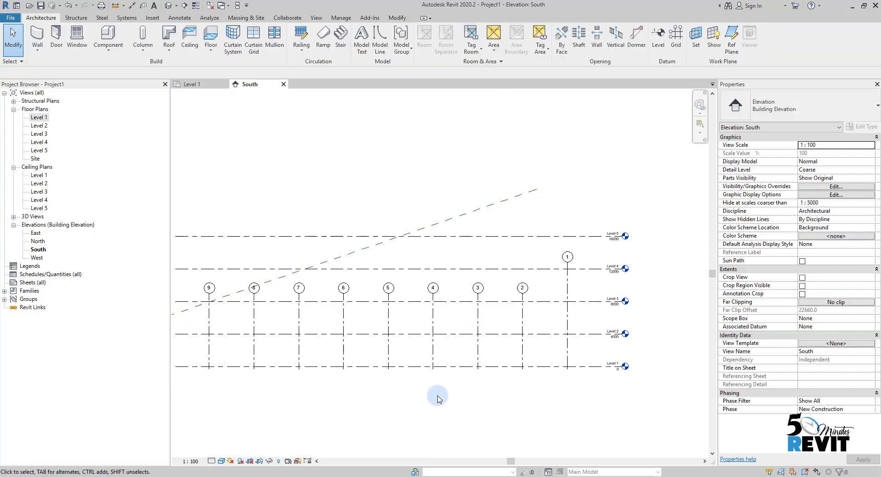
Step: Leave the South elevation and open the Level 1 floor plan from the Project Browser
middle_drag(438, 399, 456, 380)
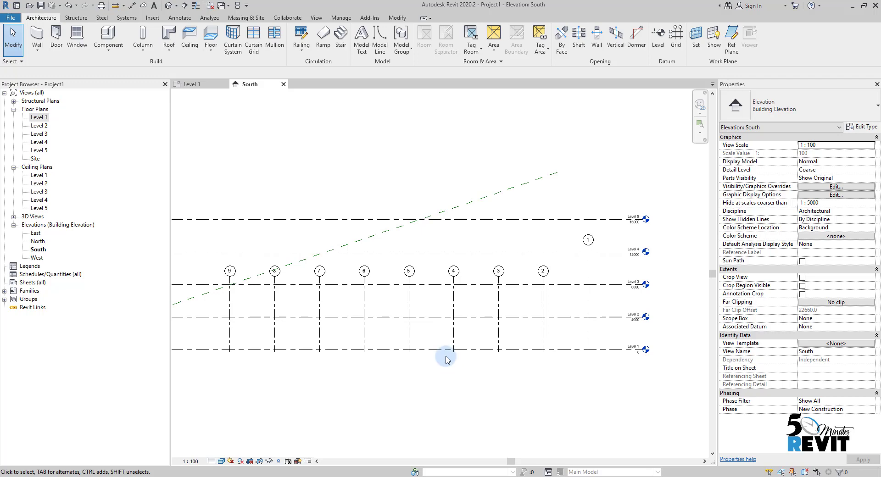
middle_drag(488, 378, 529, 365)
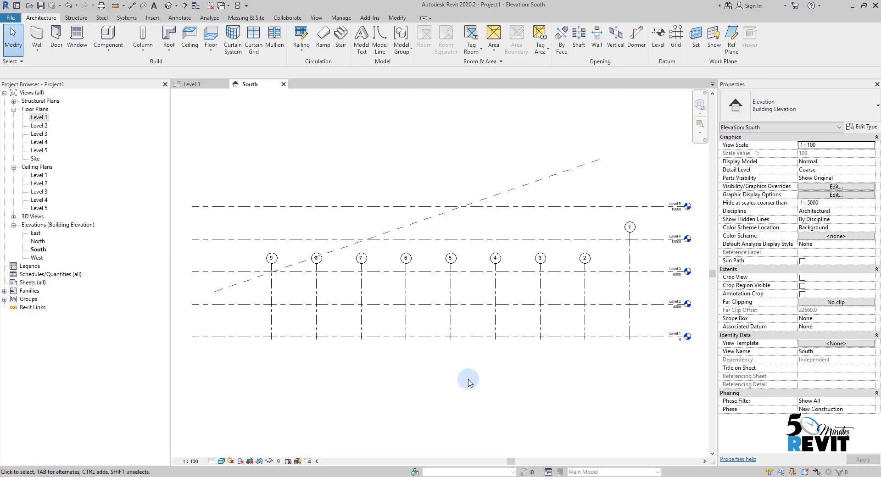
double_click(40, 117)
scroll(413, 326, down, 2)
middle_drag(413, 335, 406, 338)
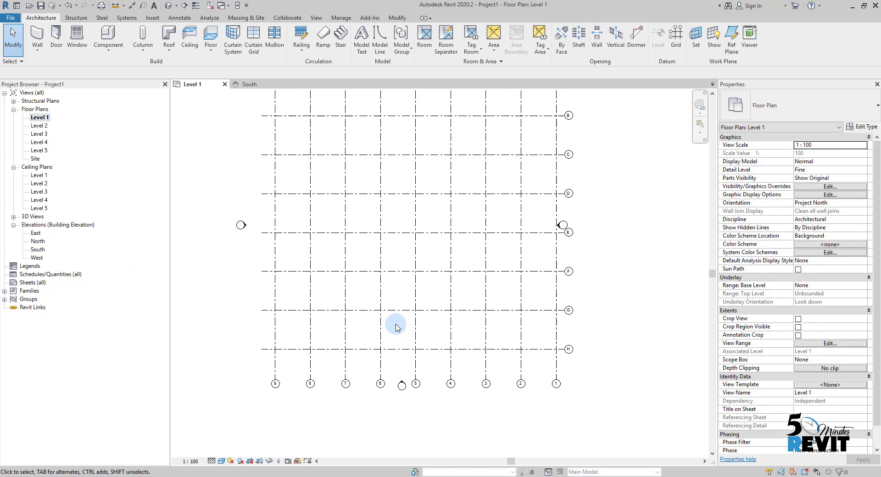
Step: Place an exterior brick-on-block wall on grid H with its top set to Level 4
click(37, 35)
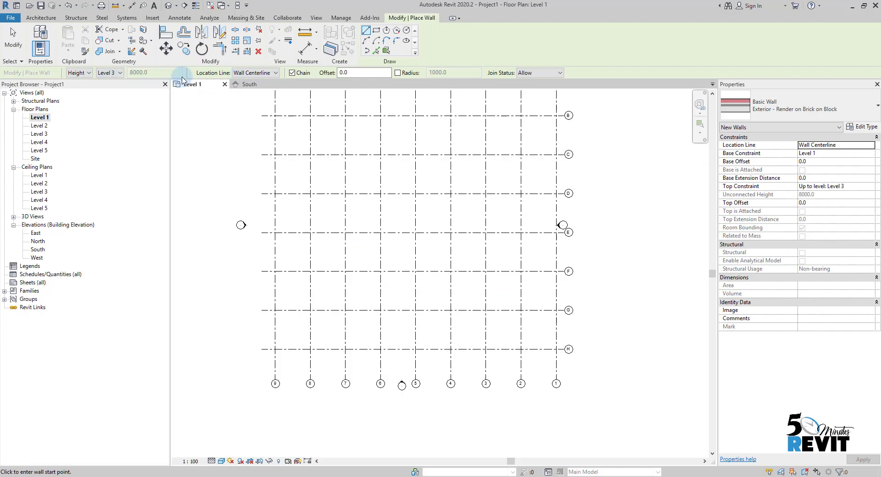
click(115, 75)
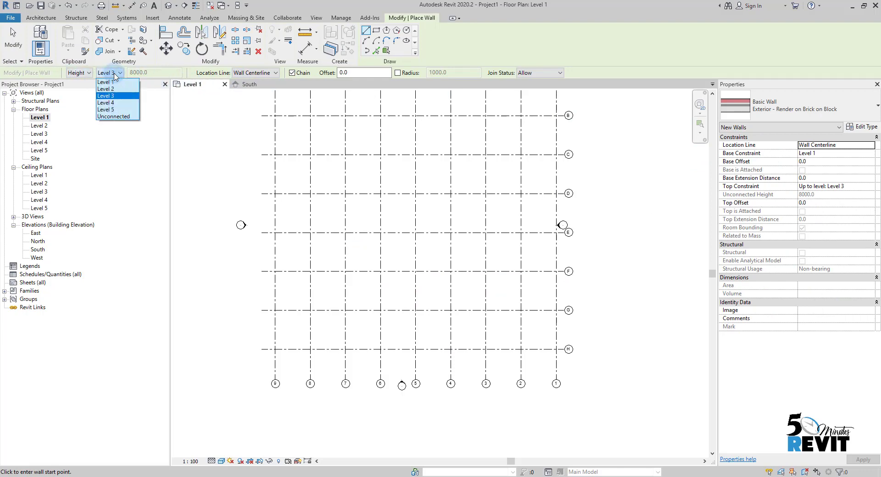
click(112, 102)
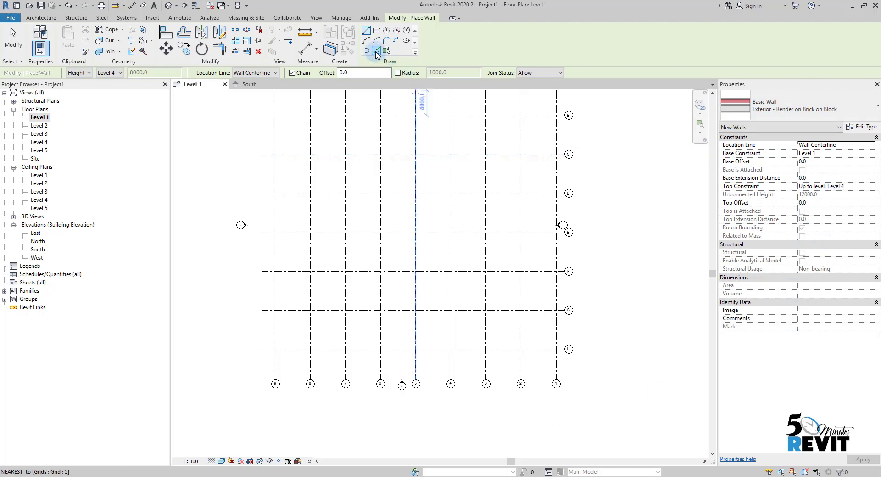
click(376, 53)
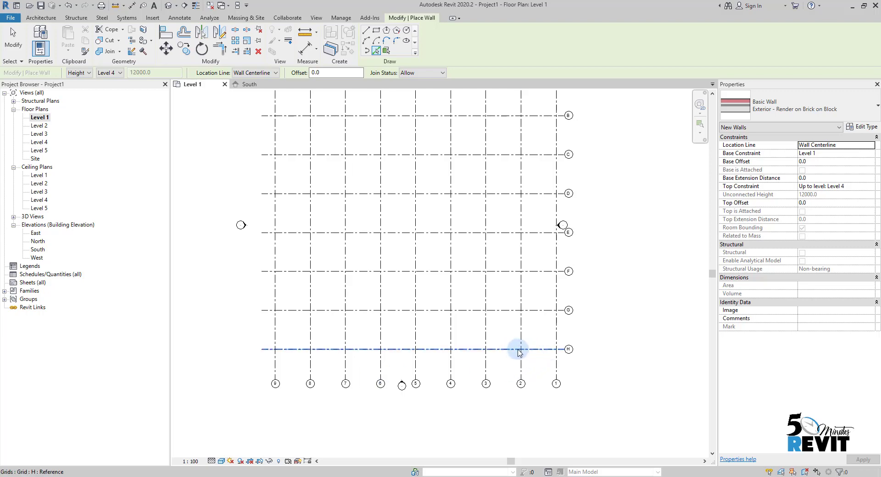
scroll(394, 370, up, 1)
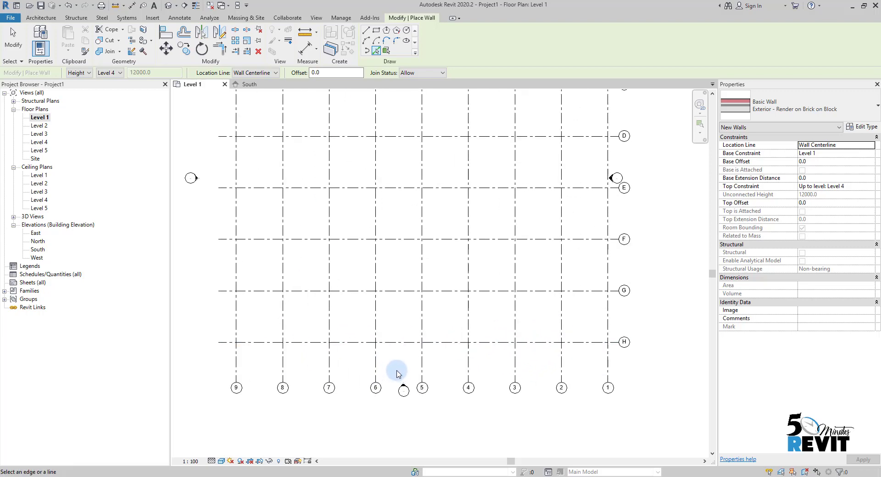
click(402, 344)
scroll(491, 432, down, 2)
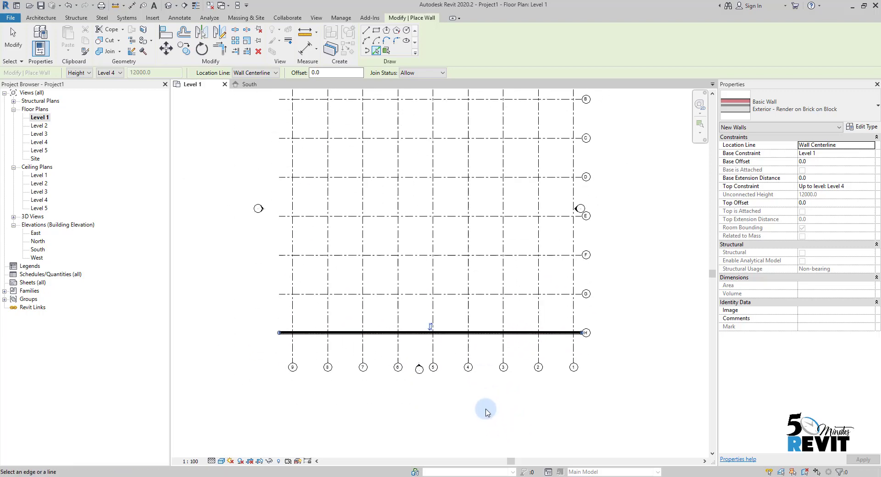
key(Escape)
key(Escape)
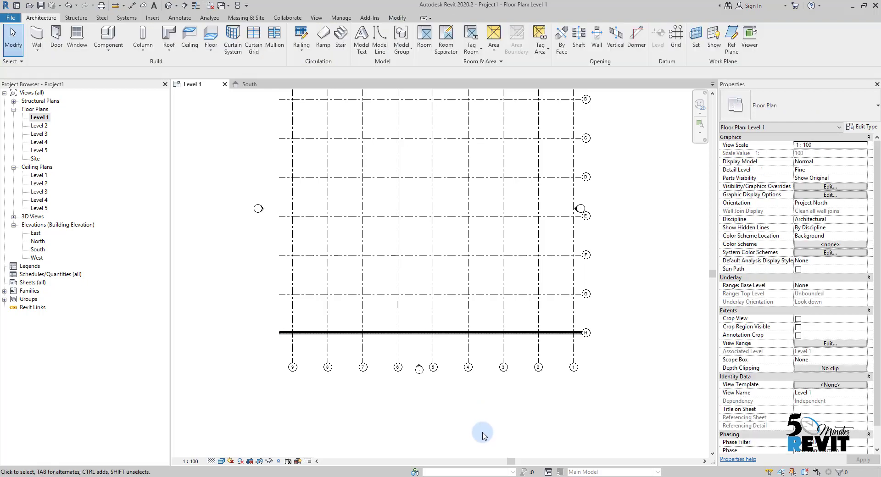
click(167, 8)
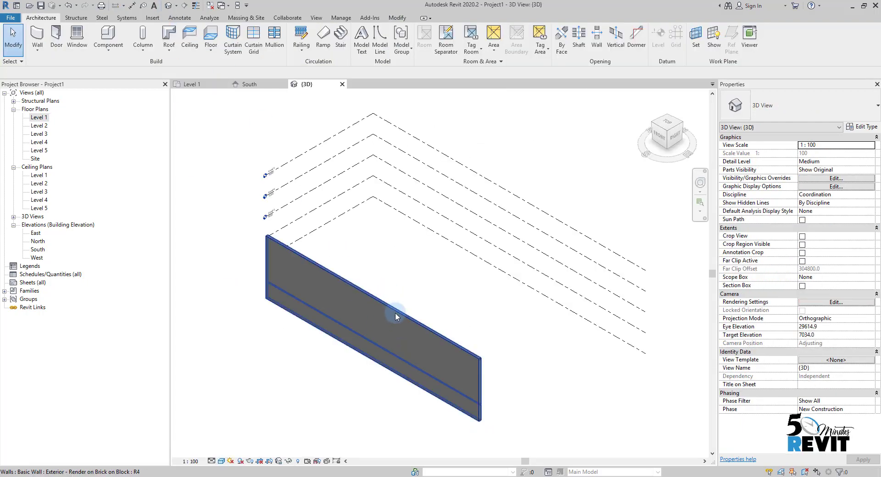
middle_drag(334, 373, 350, 375)
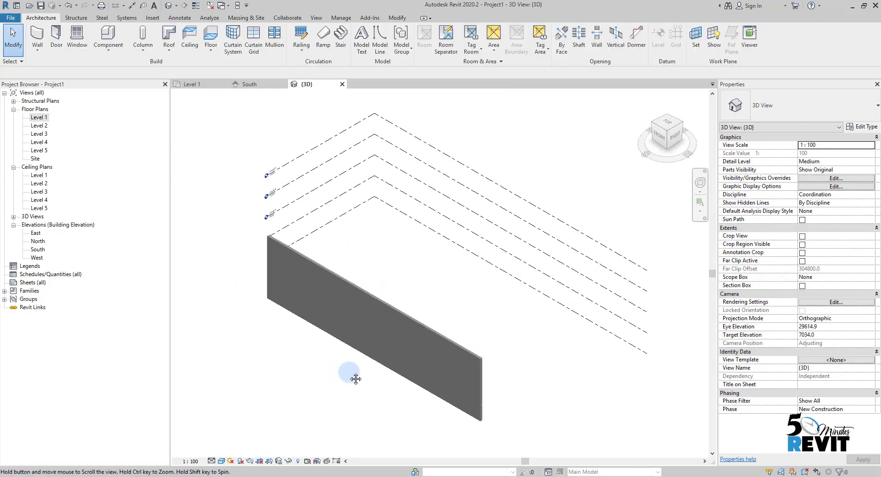
double_click(40, 118)
click(356, 379)
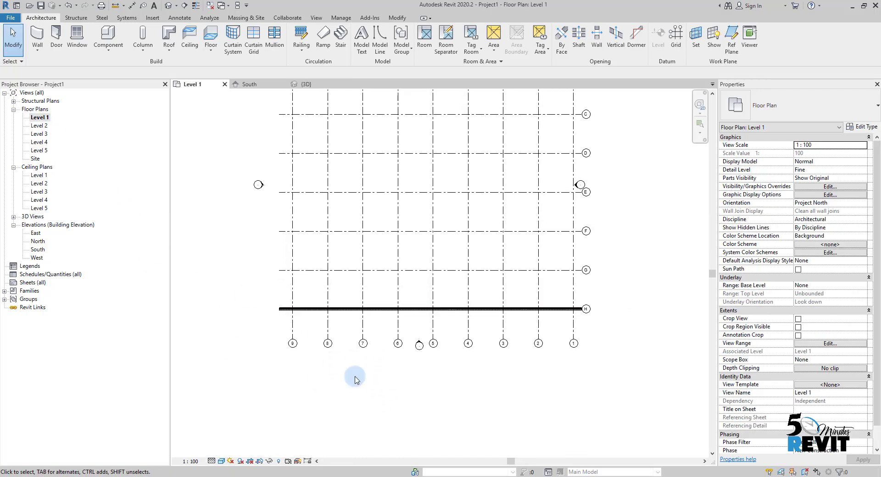
scroll(356, 379, up, 2)
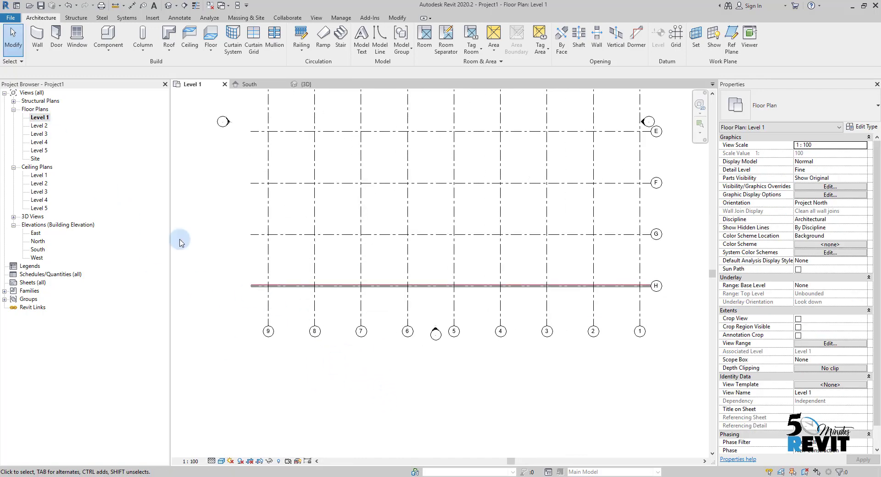
double_click(436, 333)
middle_drag(494, 403, 502, 386)
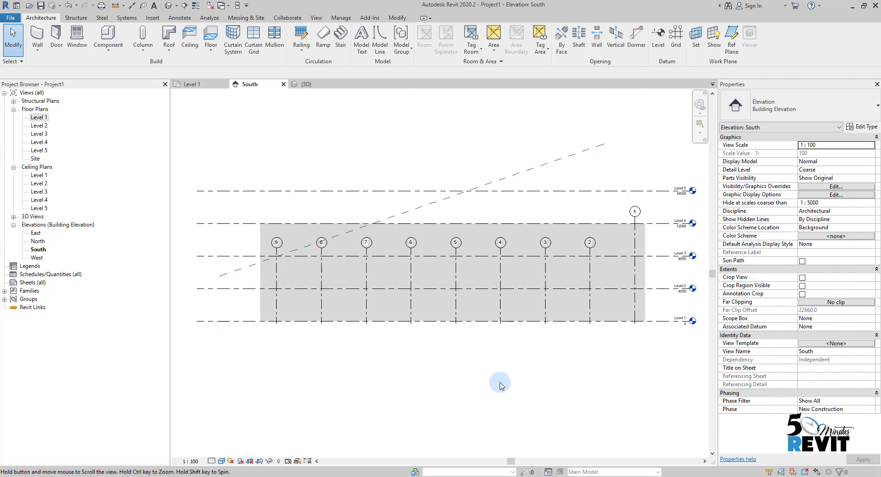
click(643, 235)
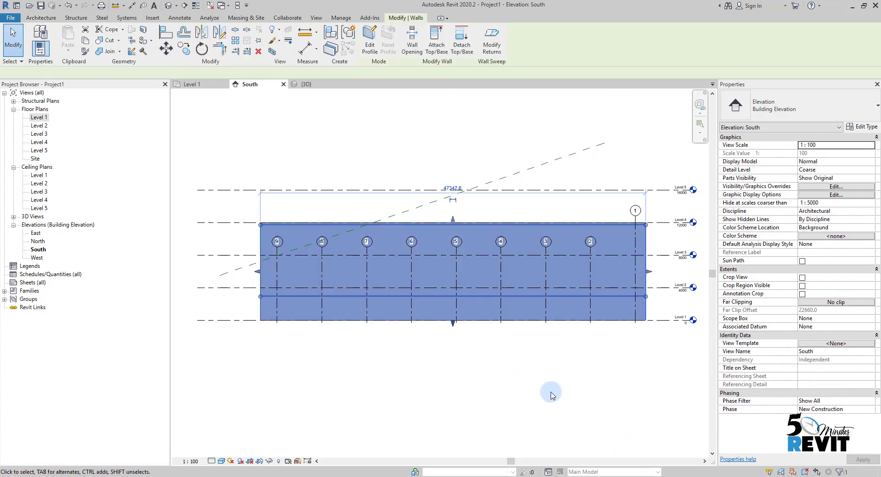
scroll(476, 382, up, 1)
middle_drag(485, 377, 501, 397)
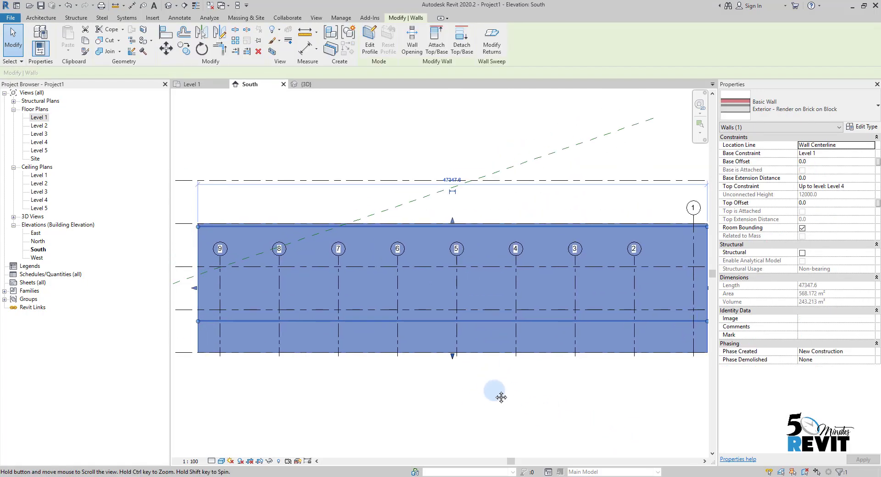
scroll(437, 381, down, 2)
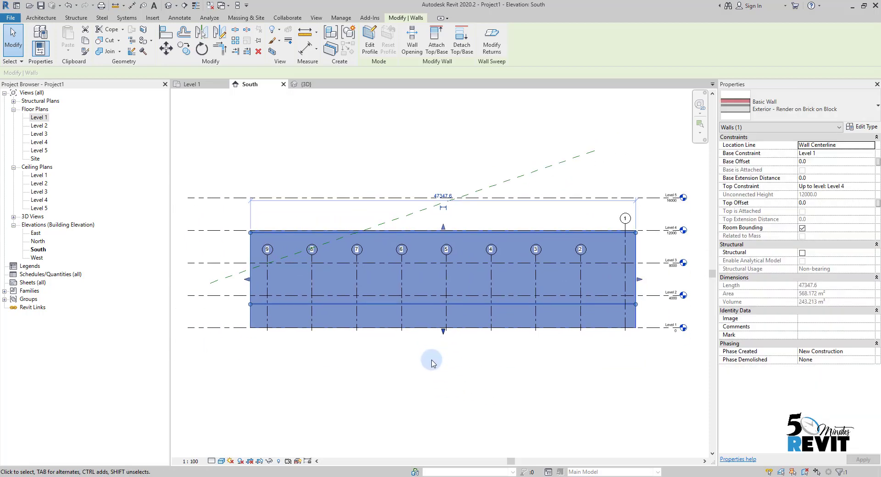
click(475, 376)
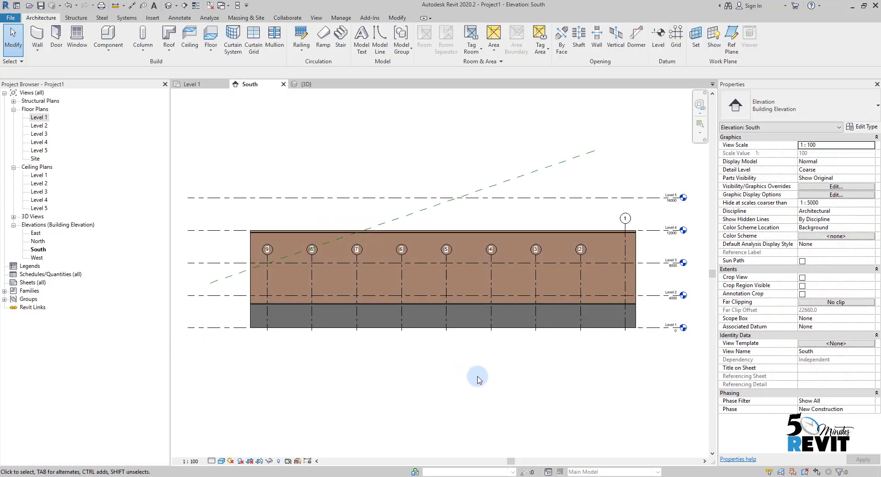
scroll(477, 378, up, 2)
scroll(472, 356, down, 1)
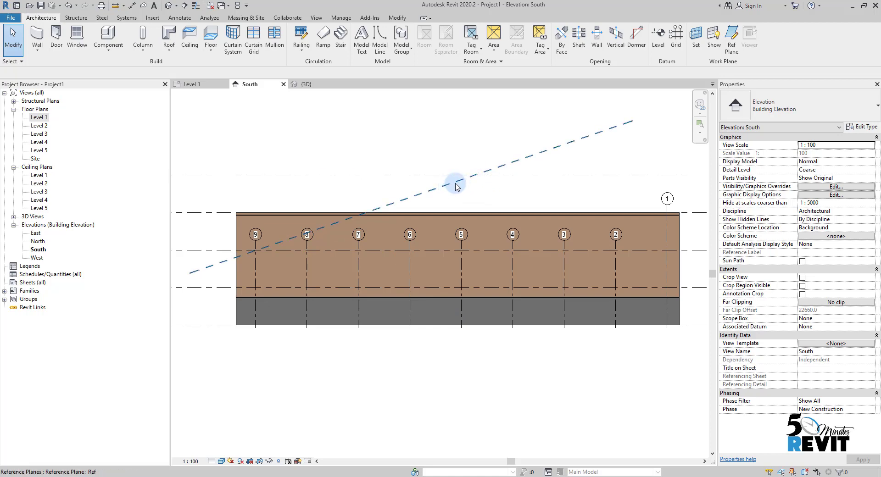
middle_drag(481, 309, 415, 301)
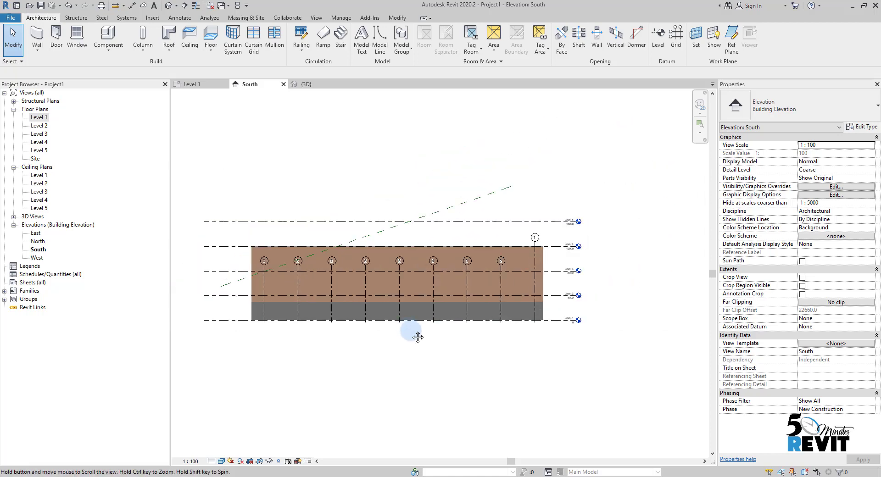
scroll(415, 334, down, 2)
Step: Attach the grid H wall's top to the sloped Ref reference plane
click(546, 281)
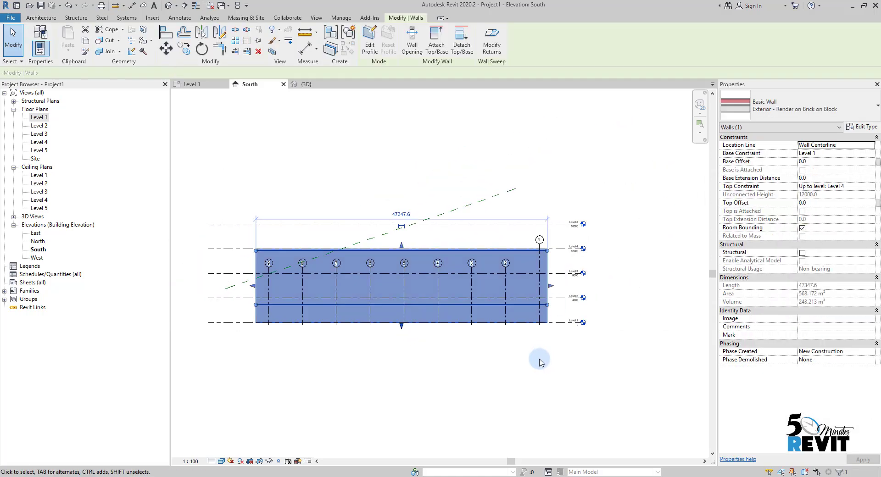
middle_drag(516, 364, 527, 366)
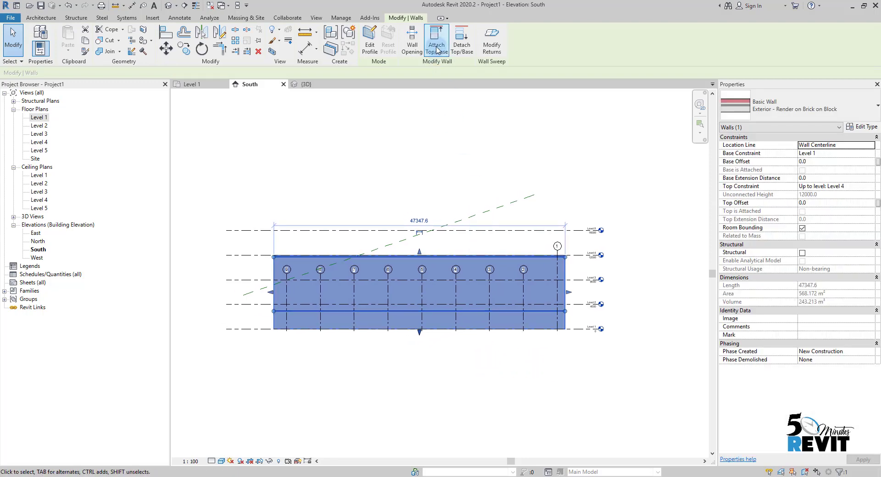
click(437, 39)
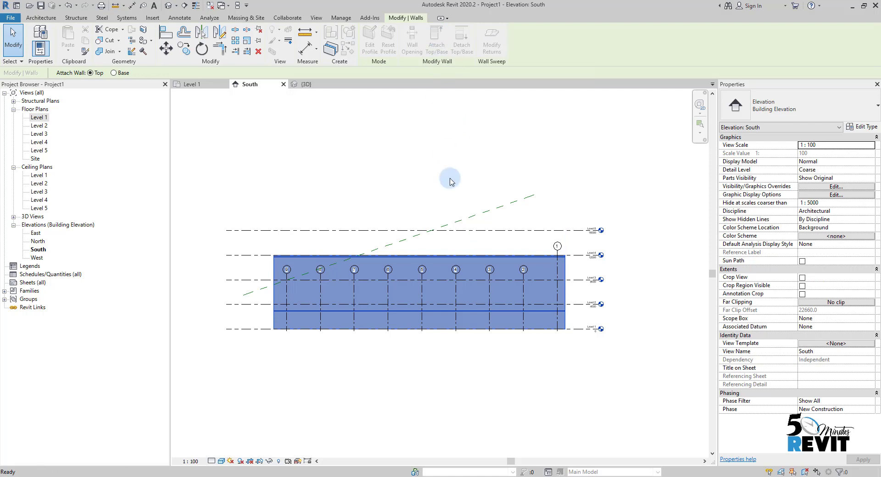
click(460, 225)
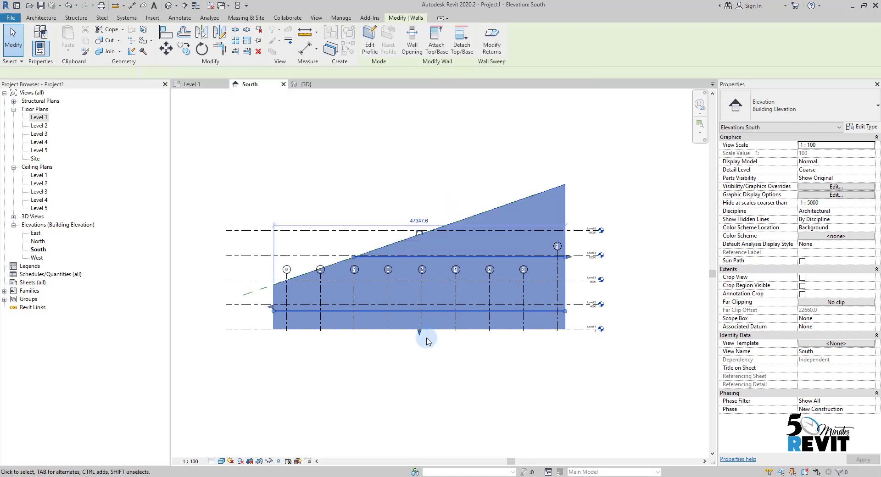
middle_drag(423, 360, 451, 346)
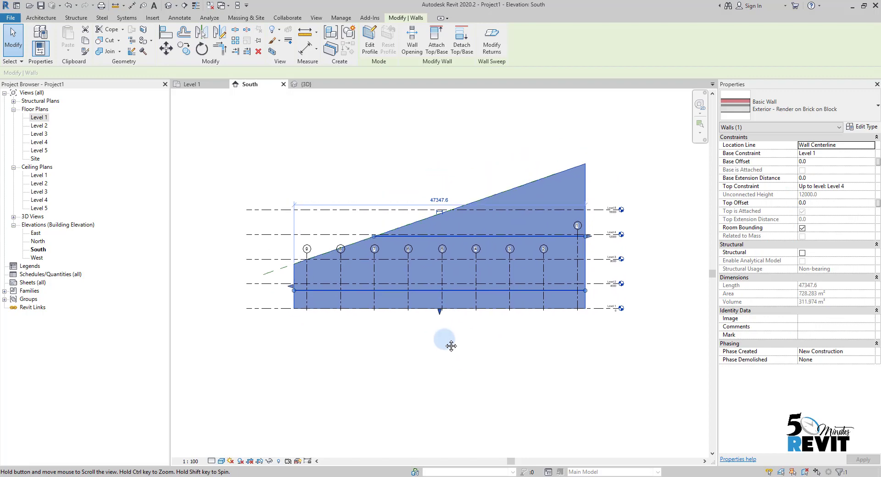
Step: Drag the Ref plane upward so the wall's sloped top rises
click(281, 266)
drag(274, 248, 275, 217)
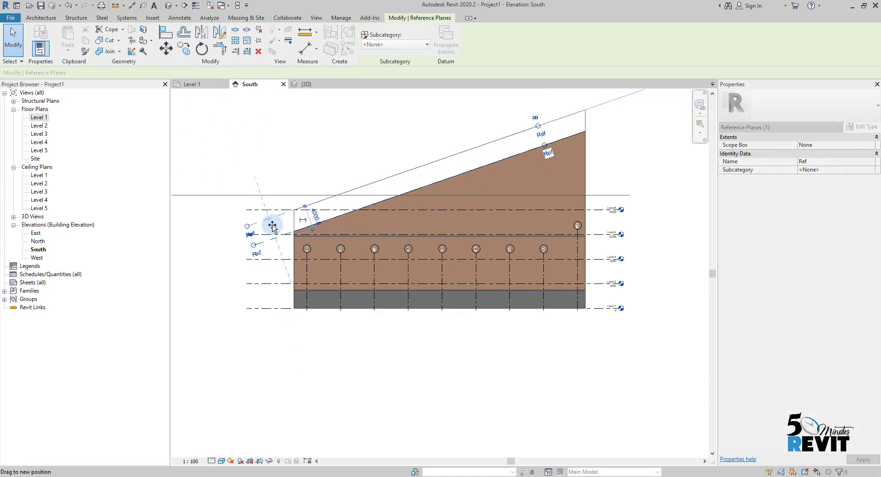
click(334, 363)
middle_drag(339, 371, 327, 364)
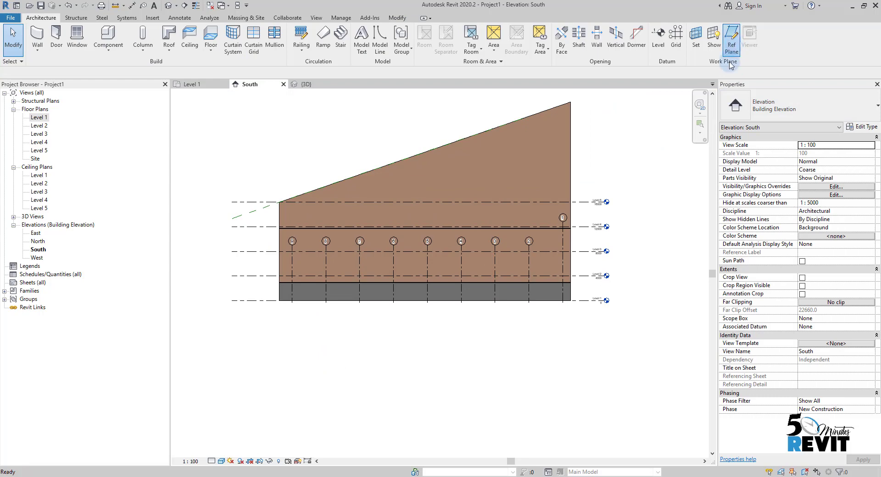
Step: Draw a reference plane below the wall, sloping down to the right
click(731, 40)
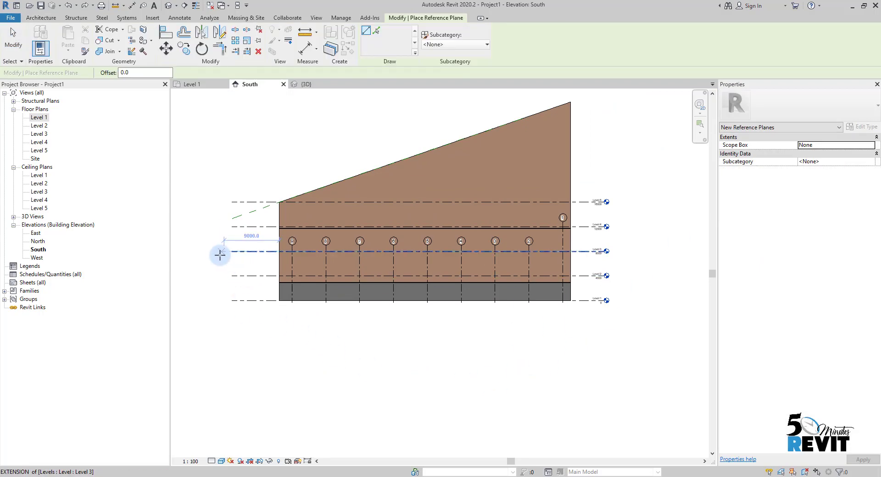
click(226, 261)
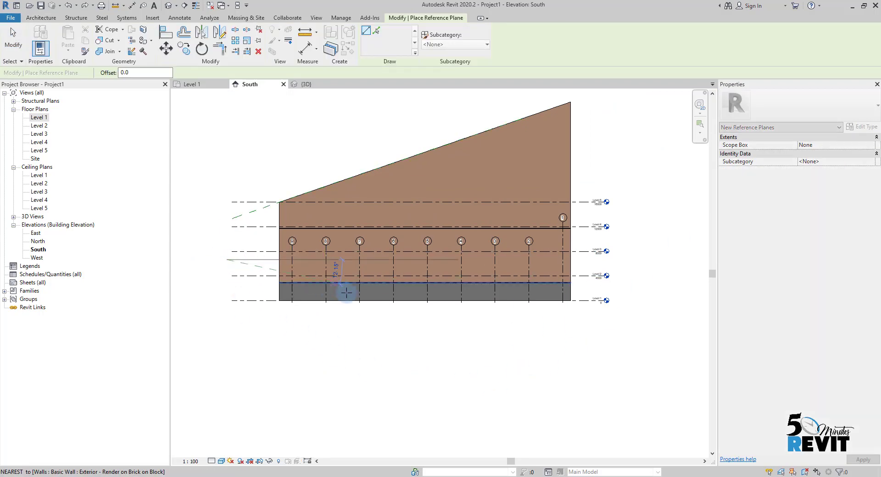
click(616, 344)
key(Escape)
key(Escape)
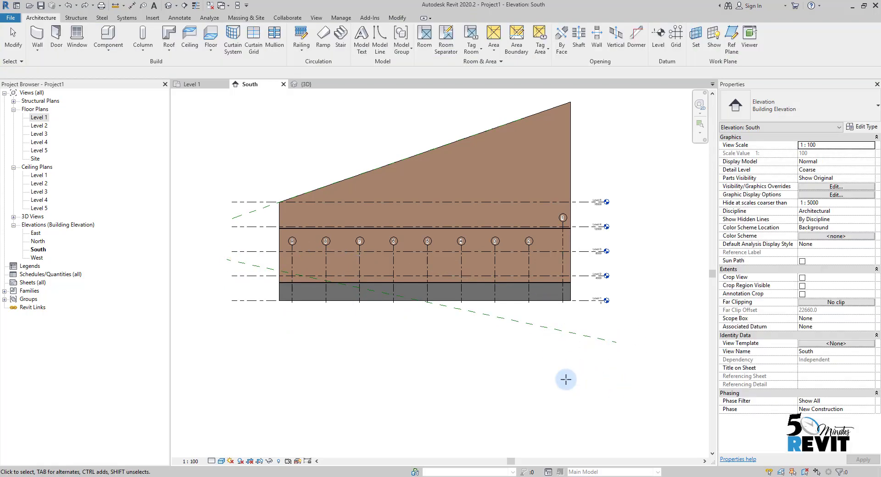
Step: Name the new reference plane 'Base'
click(568, 332)
click(604, 355)
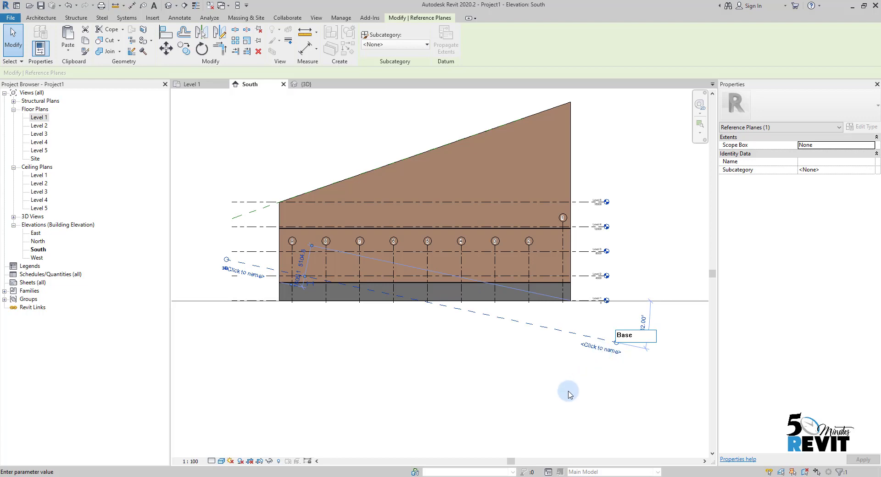
key(Return)
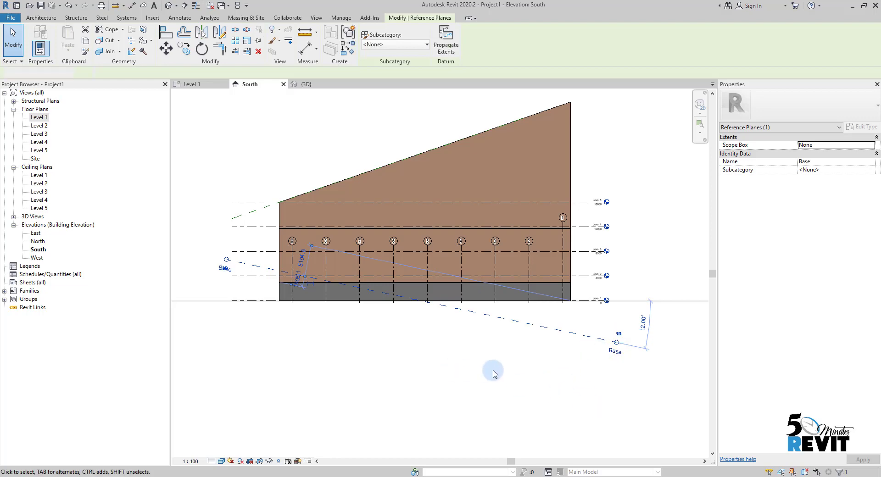
click(494, 373)
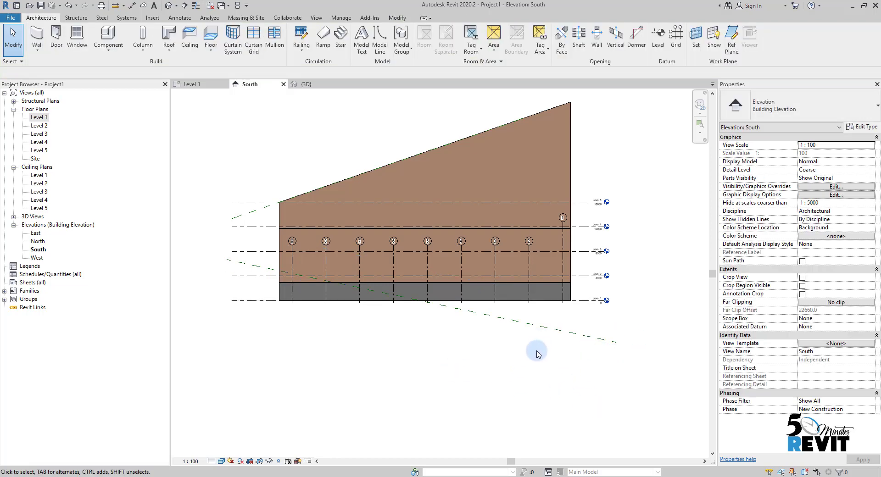
Step: Attach the grid H wall's base to the sloped Base reference plane
click(571, 158)
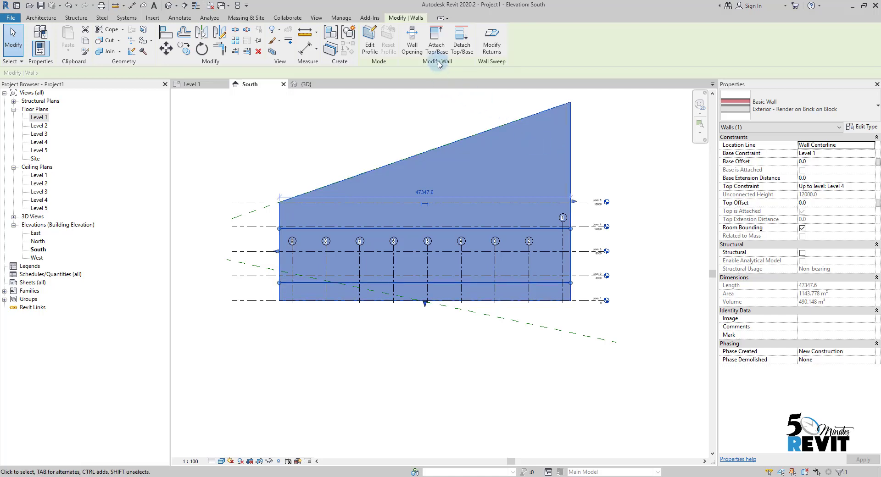
click(433, 40)
click(107, 108)
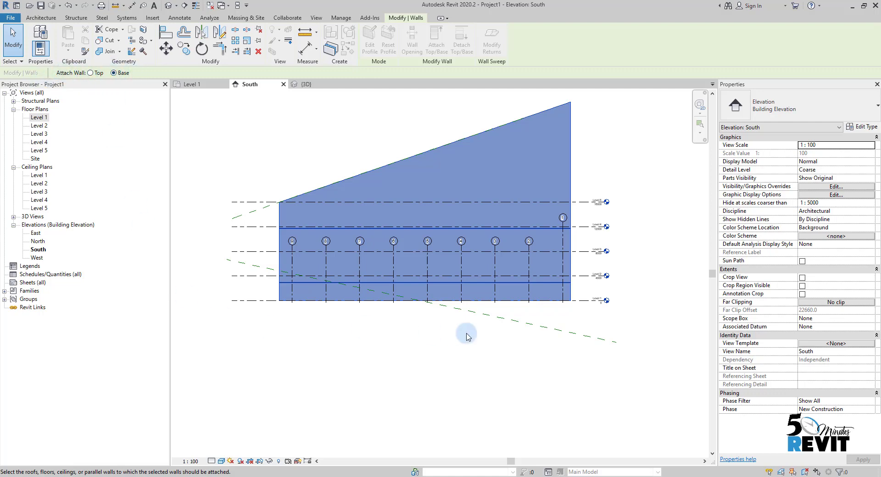
click(505, 319)
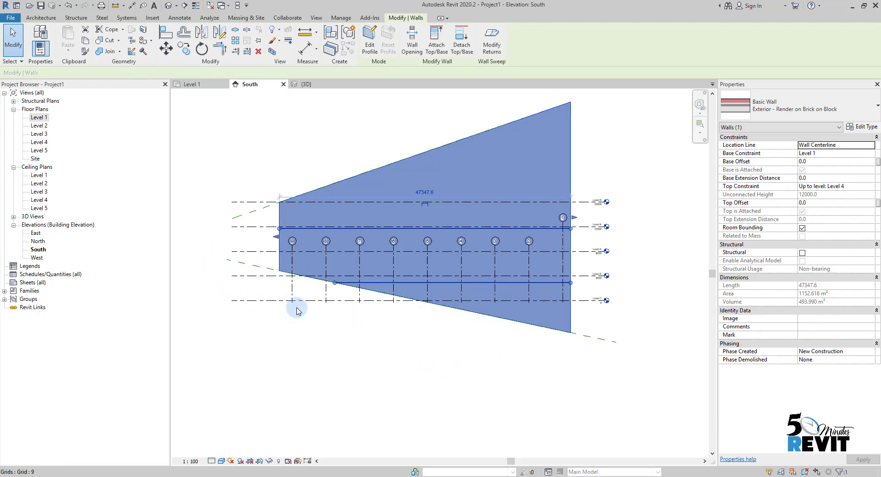
click(287, 350)
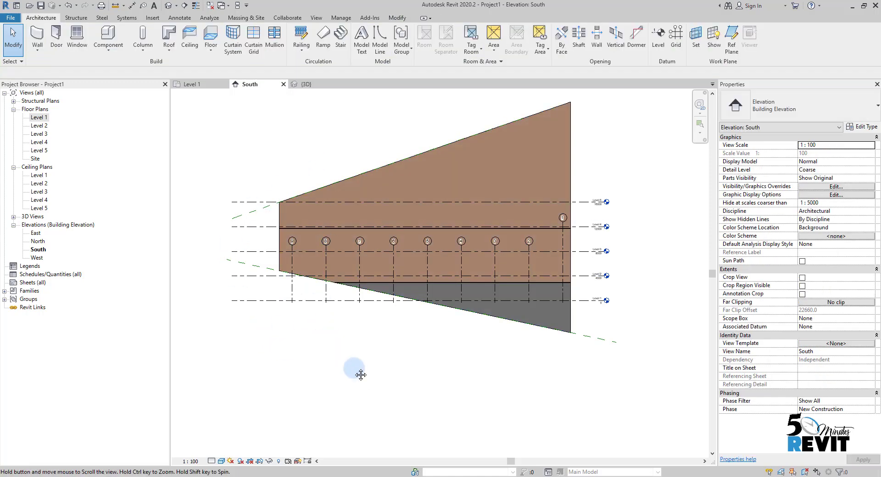
Step: Raise the Ref plane so the wall's top edge moves higher
middle_drag(356, 370, 407, 384)
click(308, 218)
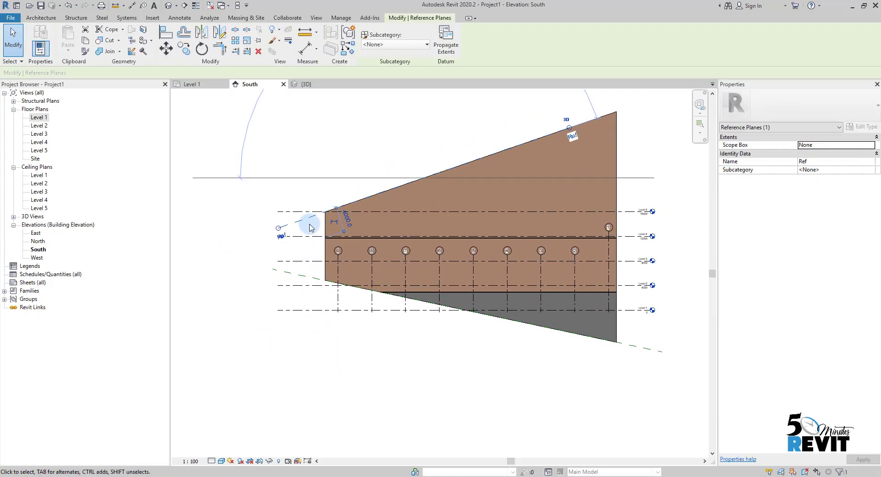
drag(305, 204, 296, 175)
scroll(342, 342, down, 2)
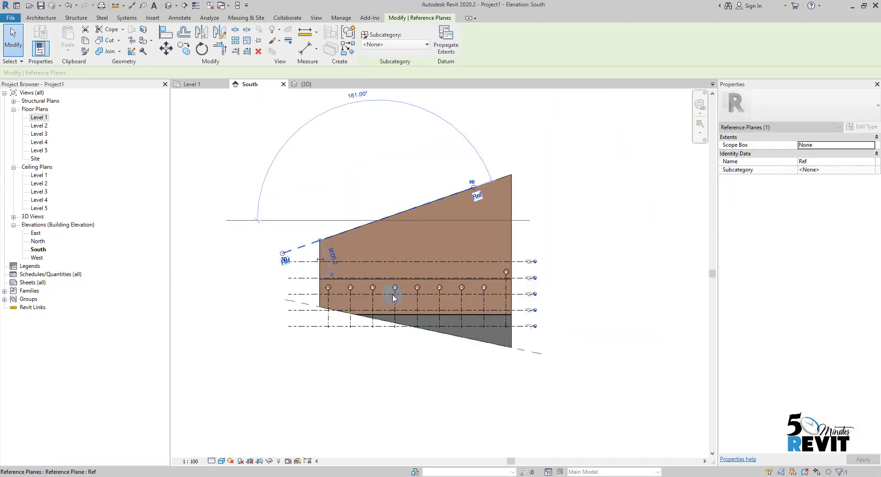
Step: Lower the Base plane so the wall's sloped bottom edge extends downward
click(310, 302)
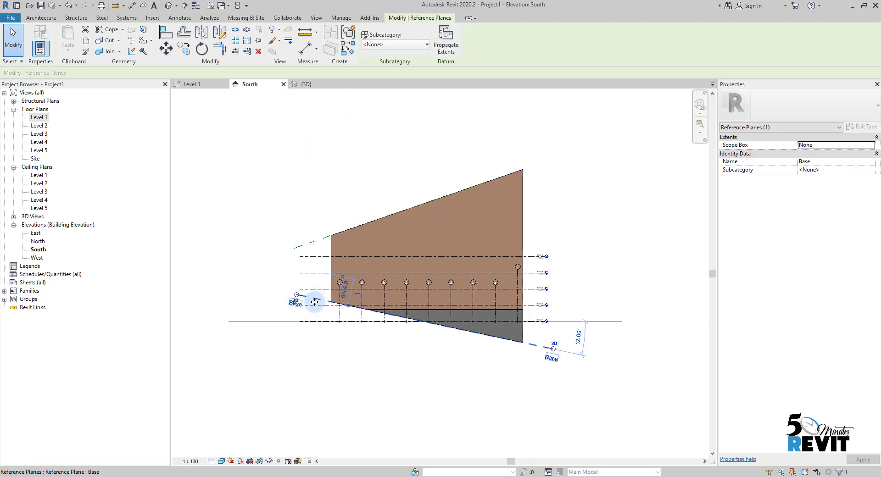
drag(310, 303, 310, 316)
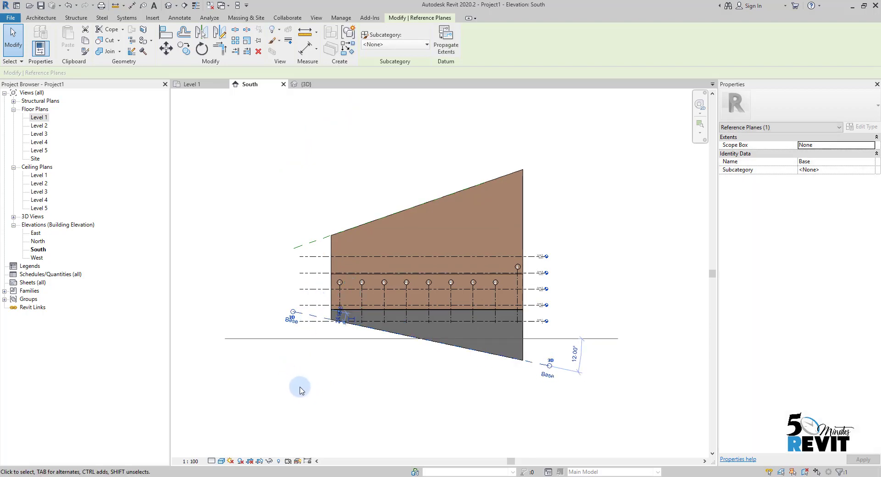
click(299, 383)
scroll(344, 348, up, 3)
middle_drag(329, 313, 326, 369)
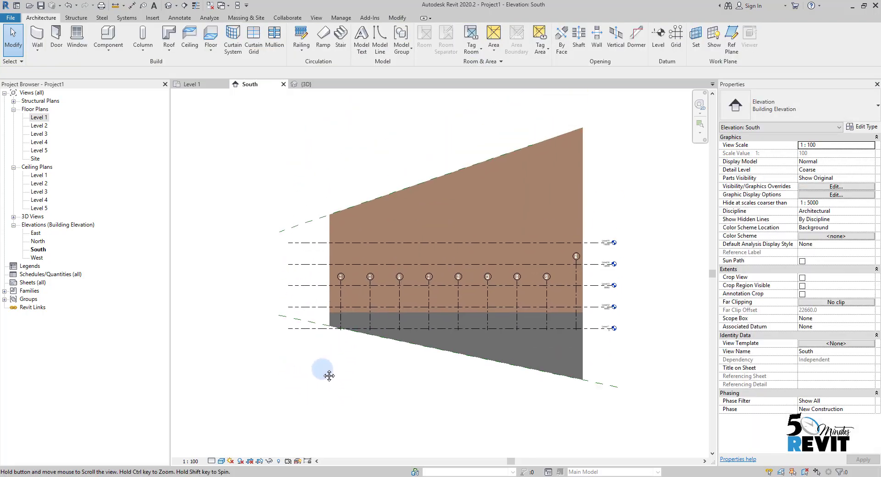
middle_drag(228, 258, 232, 360)
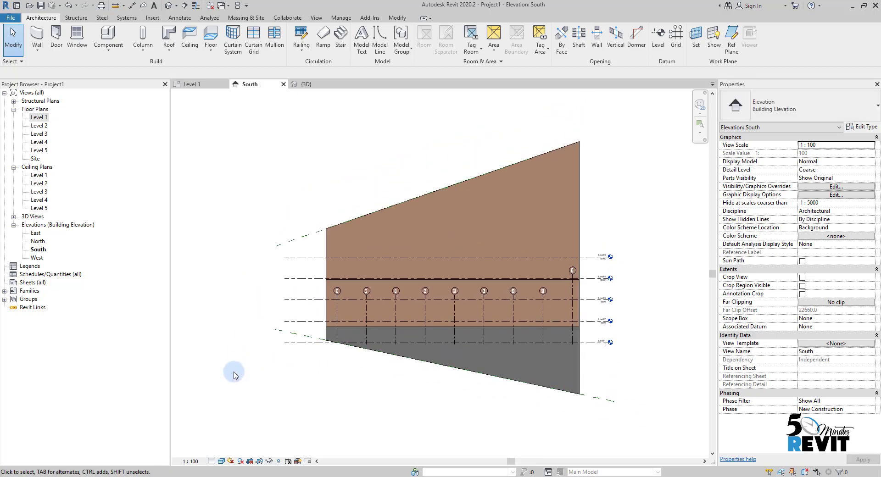